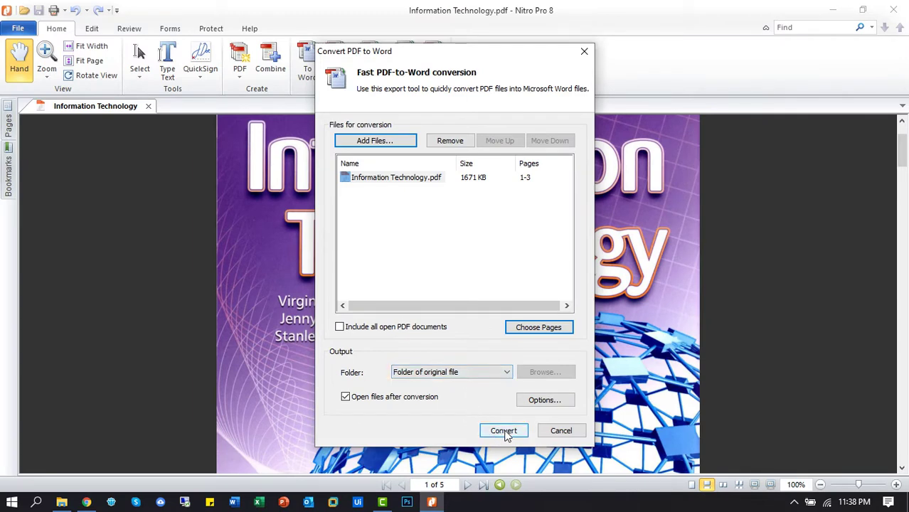
Review the conversion preferences for page layout, images, tables, headers and footers, and Excel, leaving them without saving changes
click(552, 399)
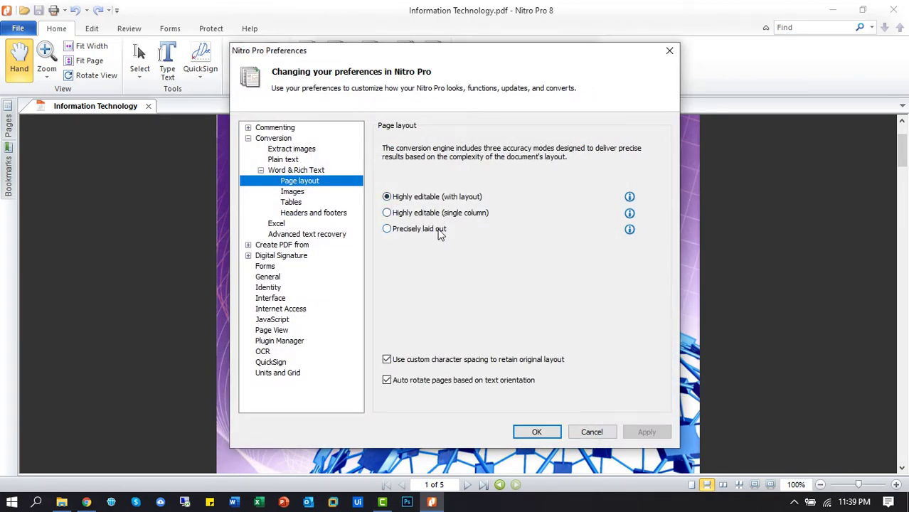
click(293, 191)
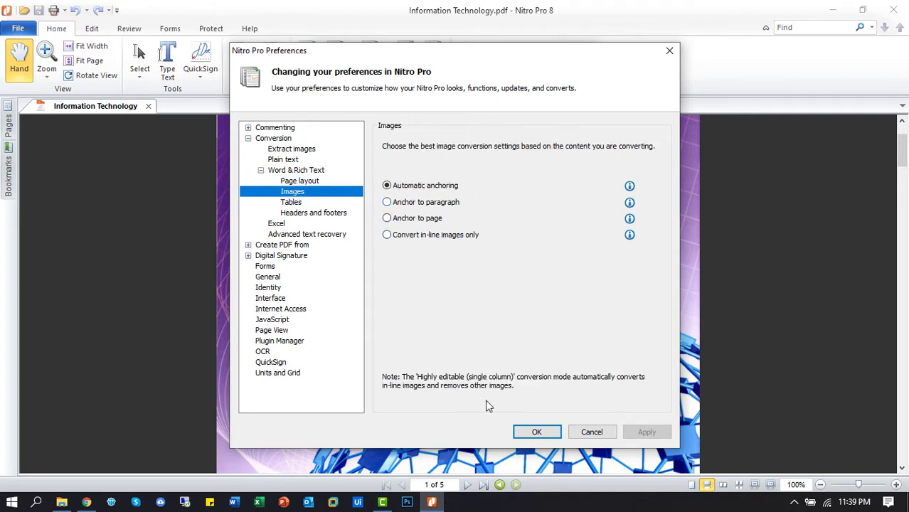
click(290, 205)
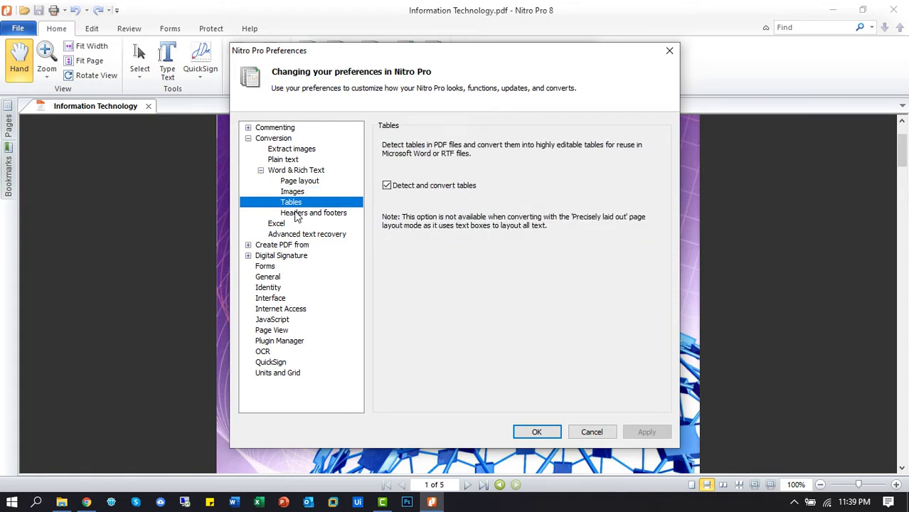
click(297, 215)
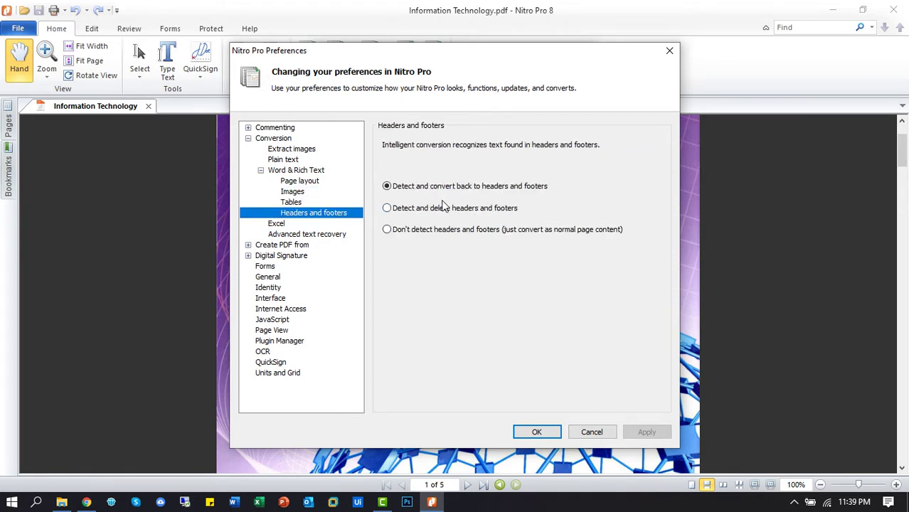
click(272, 228)
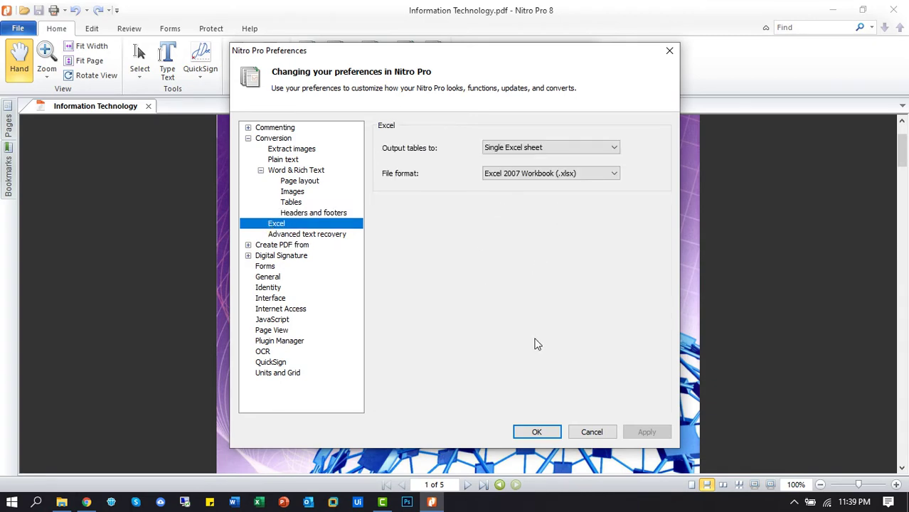
click(591, 432)
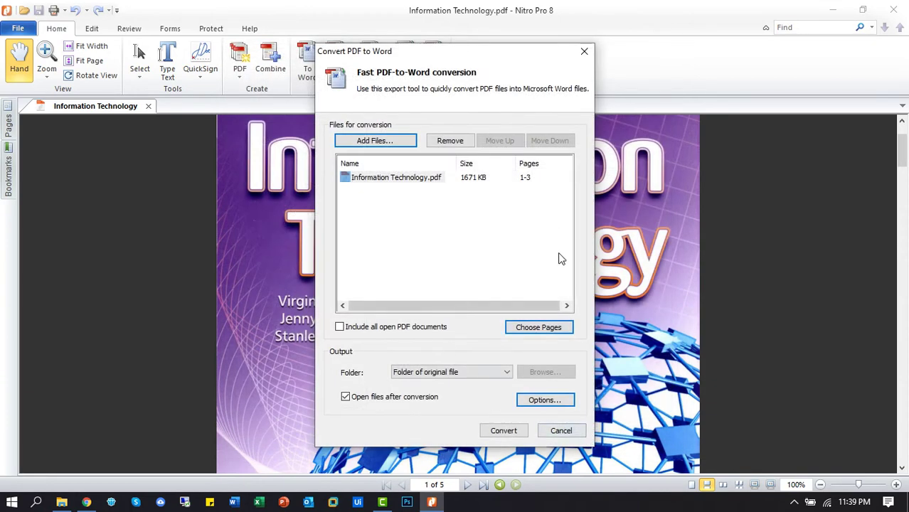
Convert pages 1-3 of Information Technology.pdf to Word and check that the text on page 2 can be selected
click(506, 432)
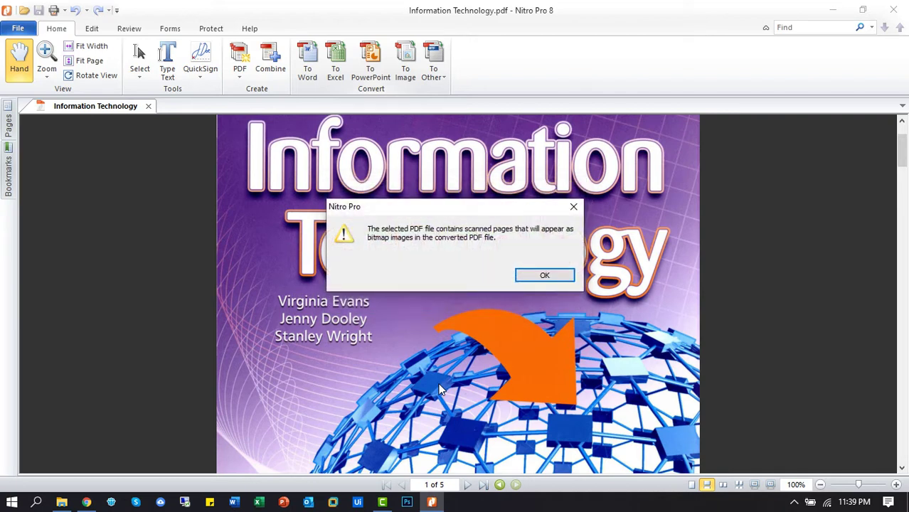
click(539, 280)
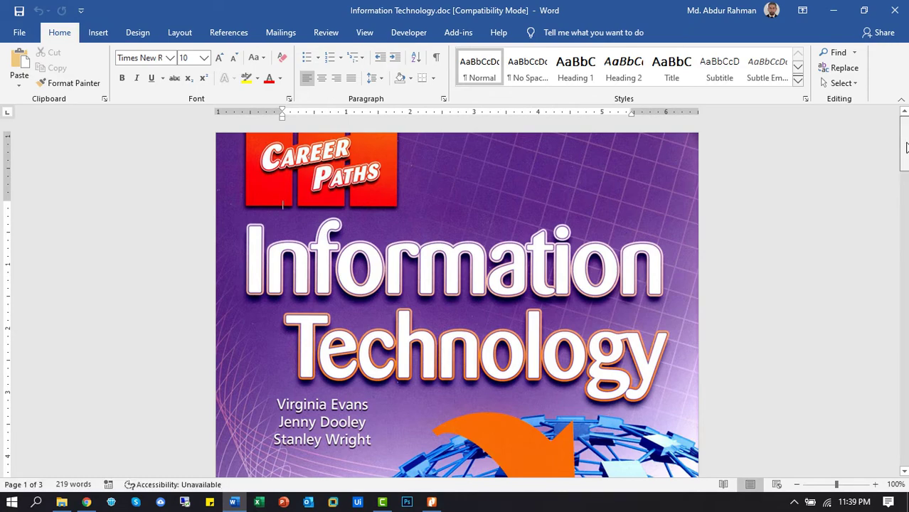
drag(903, 164, 901, 267)
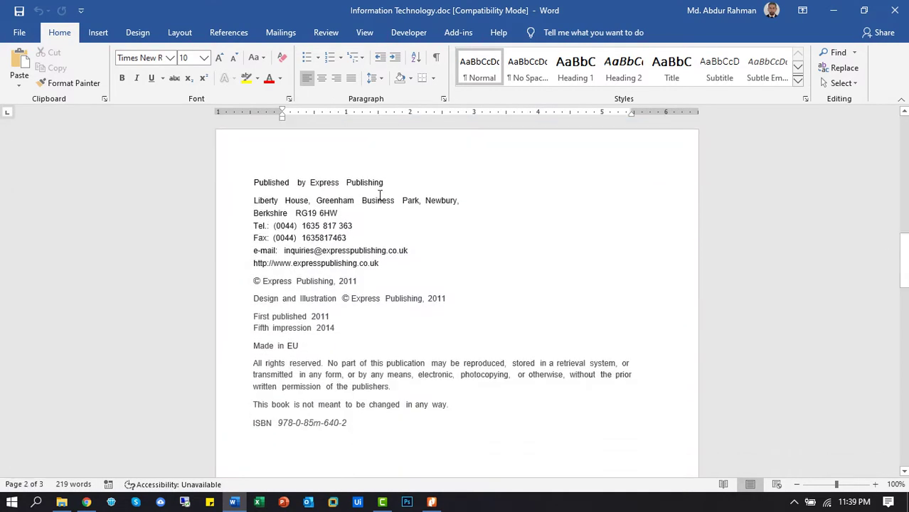
double_click(310, 200)
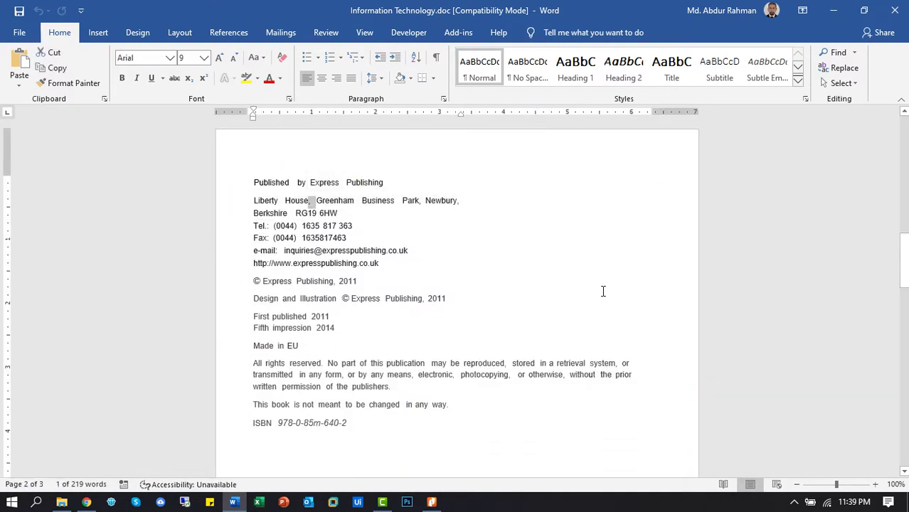
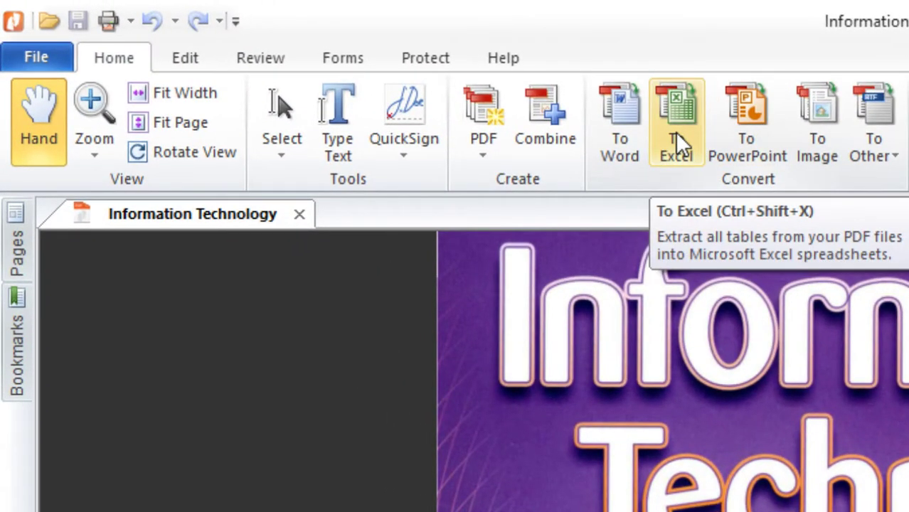
Convert pages 1-5 of Information Technology.pdf to a single Excel sheet in the folder of the original file
click(675, 131)
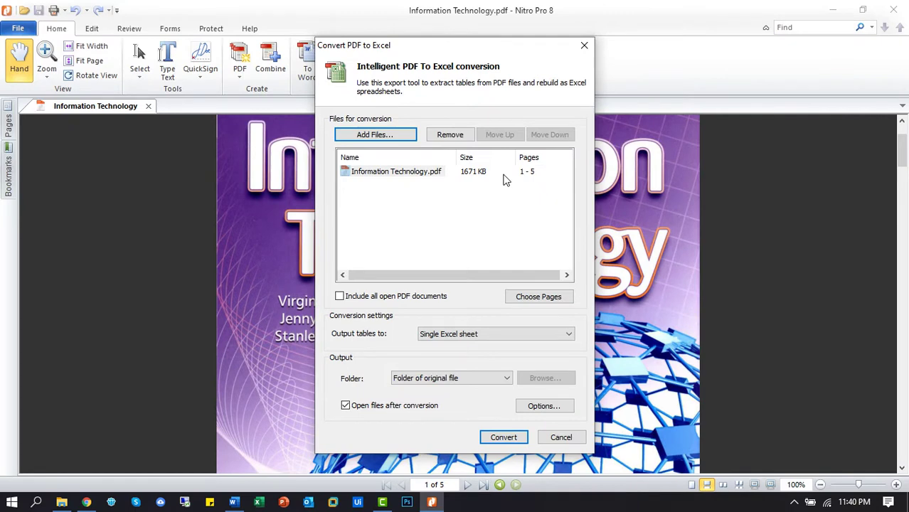
click(503, 180)
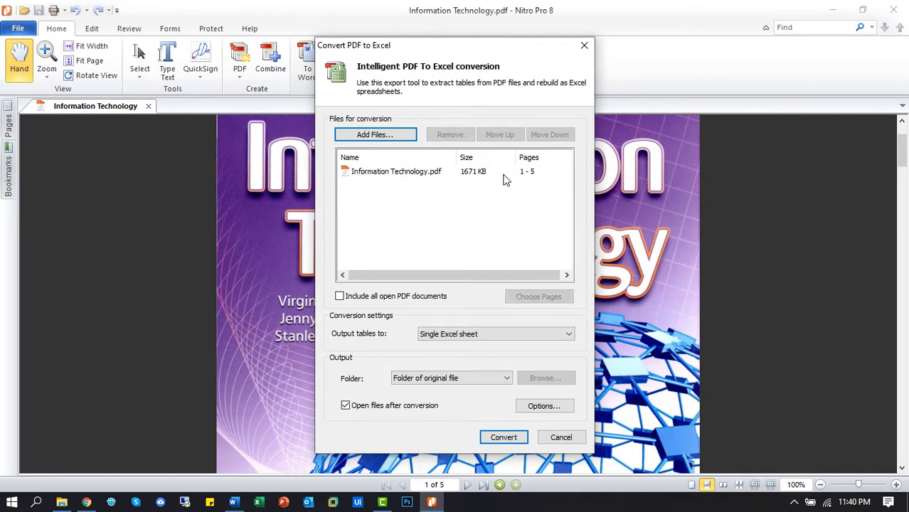
click(504, 437)
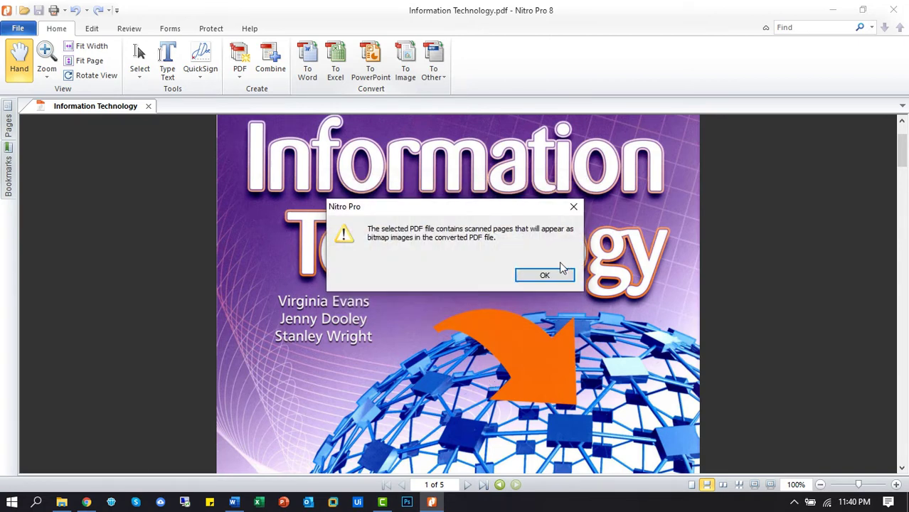
click(545, 276)
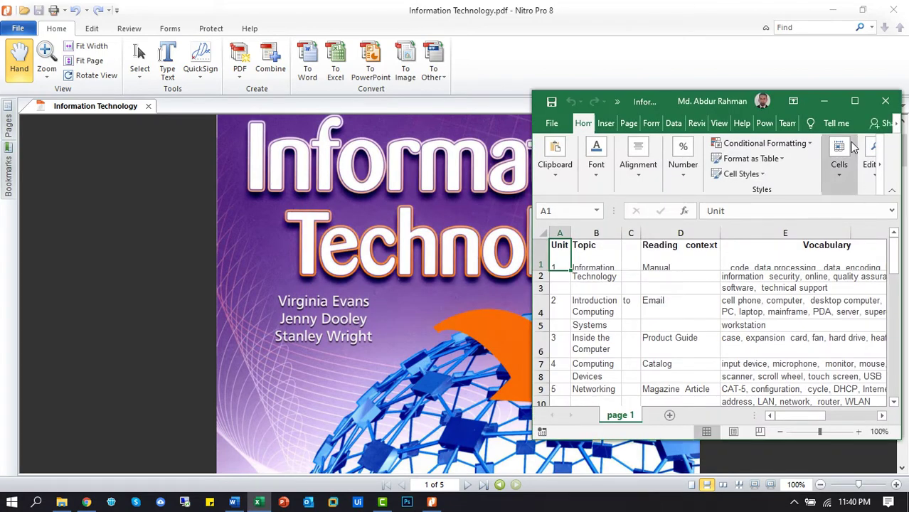
Maximize the converted workbook and make row 1 taller so that its second line of text fits
click(854, 101)
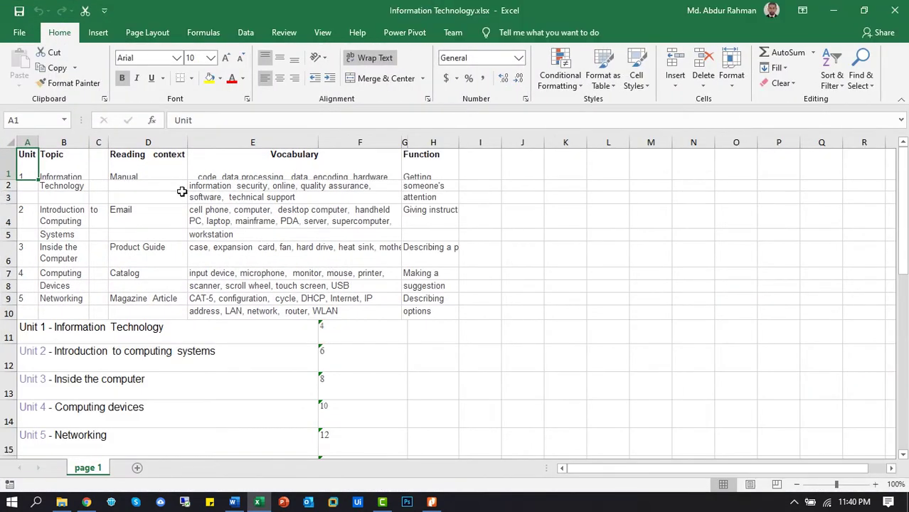
drag(9, 181, 8, 195)
click(108, 261)
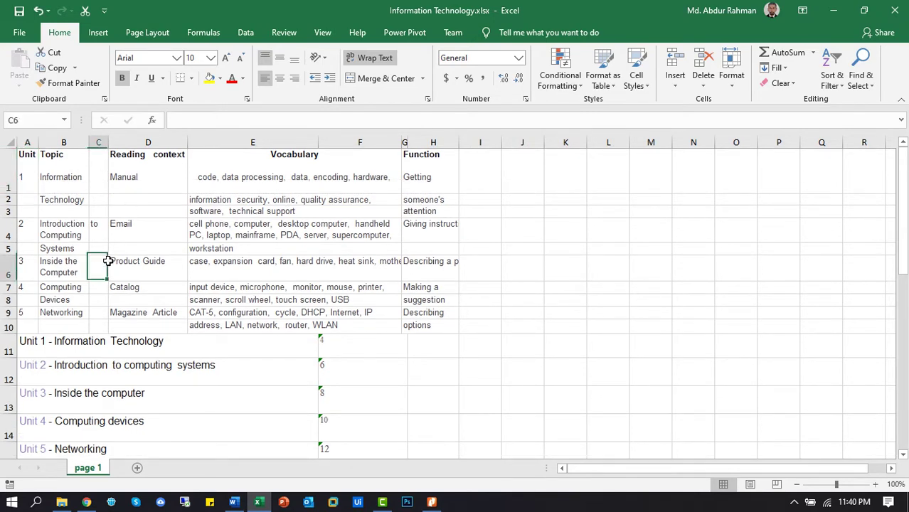
Look through the converted sheet down past the Glossary row and back up to the first row
key(Down)
key(Down)
key(Down)
key(Down)
key(Down)
key(Down)
key(Down)
key(Down)
key(Down)
key(Down)
key(Down)
key(Down)
key(Down)
key(Down)
key(Down)
key(Down)
key(Down)
key(Down)
key(Down)
key(Down)
key(Down)
key(Down)
key(Down)
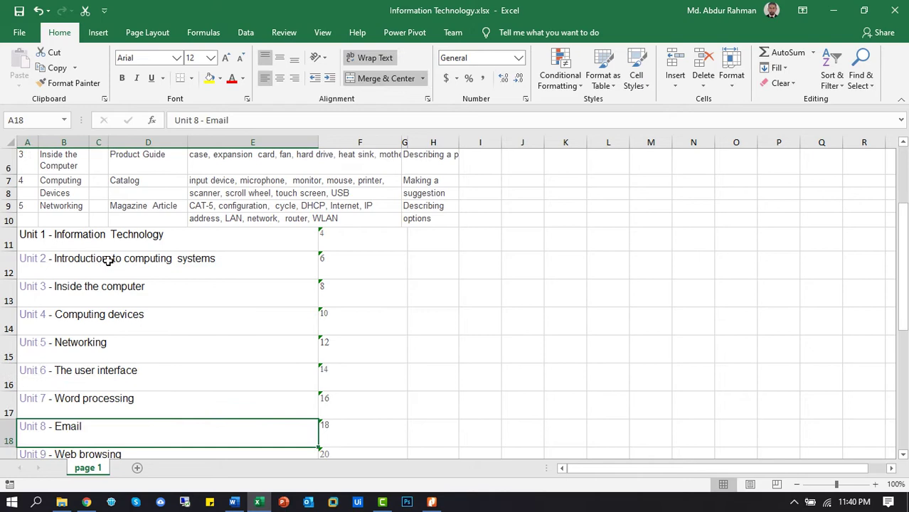
key(Down)
key(Down)
key(Down)
key(Down)
key(Down)
key(Down)
key(Down)
key(Down)
key(Down)
key(Down)
key(Down)
key(Down)
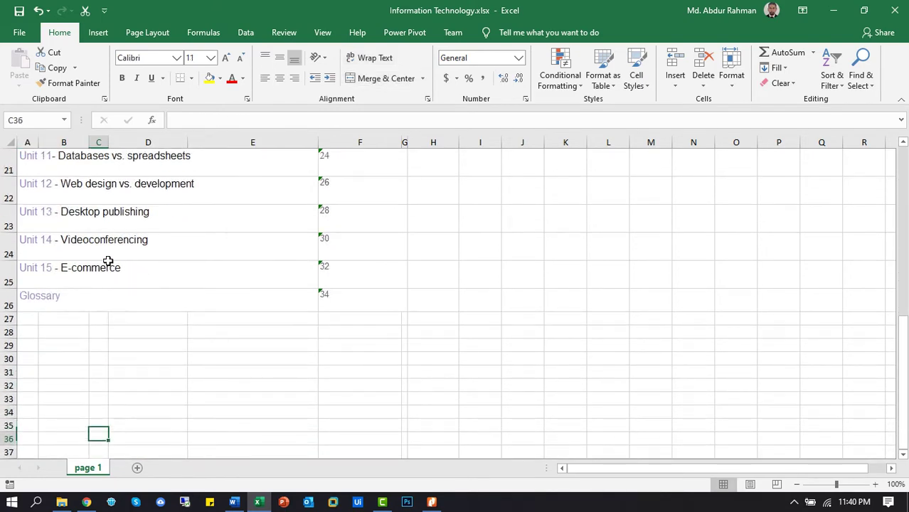
key(Up)
key(Up)
key(Up)
key(Up)
key(Up)
key(Up)
key(Up)
key(Up)
key(Up)
key(Up)
key(Up)
key(Up)
key(Up)
key(Up)
key(Up)
key(Up)
key(Up)
key(Up)
key(Up)
key(Up)
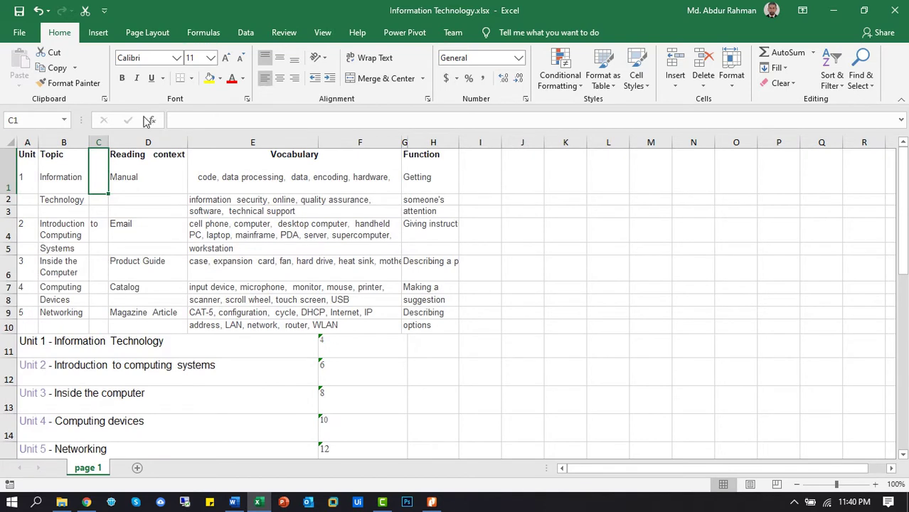
Inspect the Unit column and individual Topic, Reading context and Vocabulary cells in the converted sheet
click(27, 142)
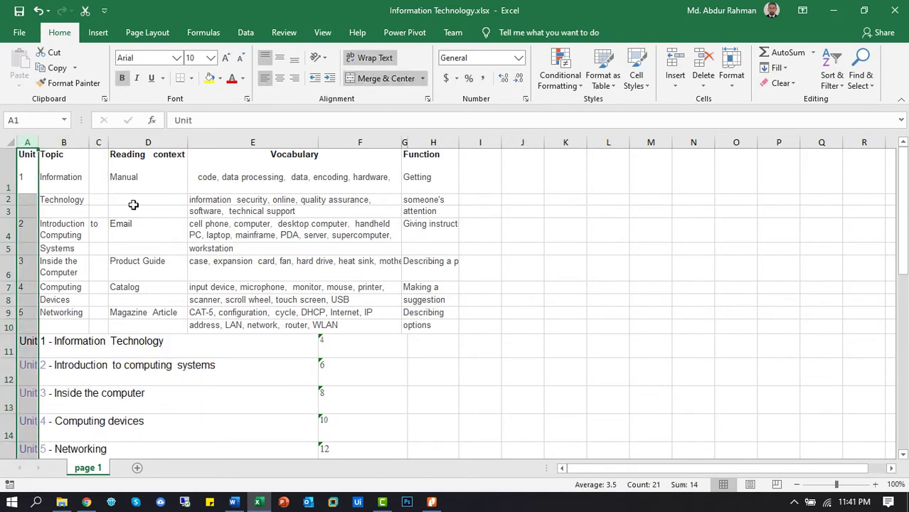
click(119, 175)
click(42, 177)
click(294, 258)
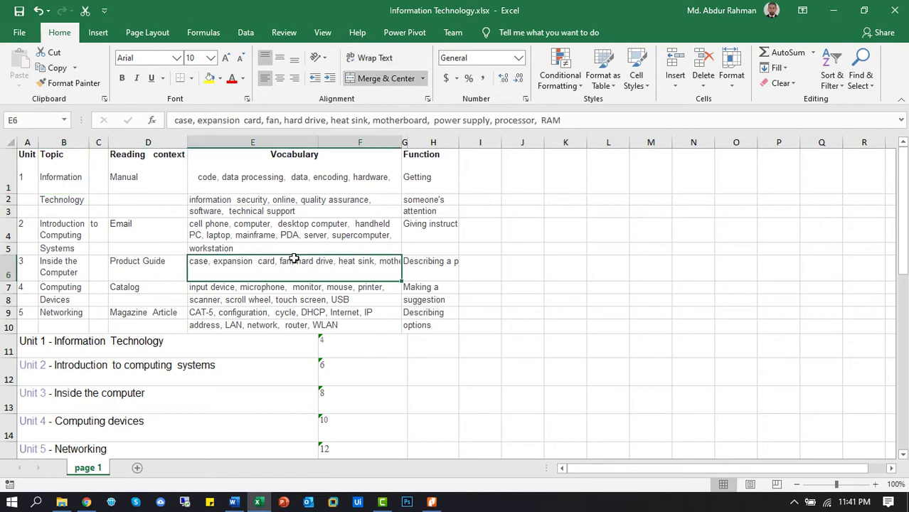
click(241, 188)
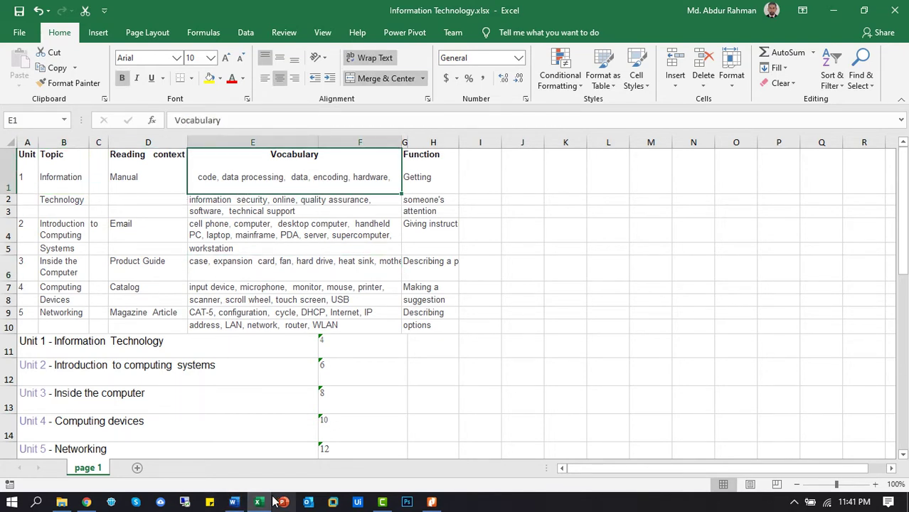
Switch to Nitro Pro and convert pages 1-5 of Information Technology.pdf to a PowerPoint presentation in the folder of the original file
click(432, 502)
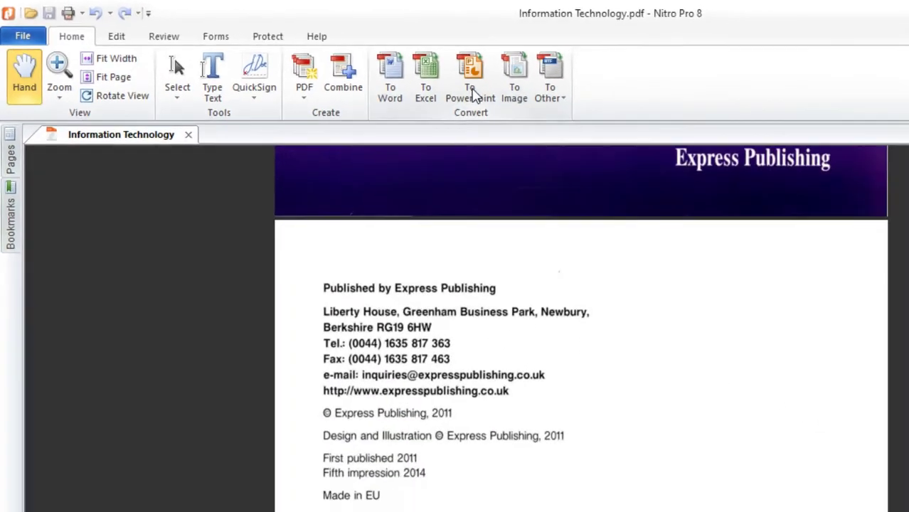
click(743, 139)
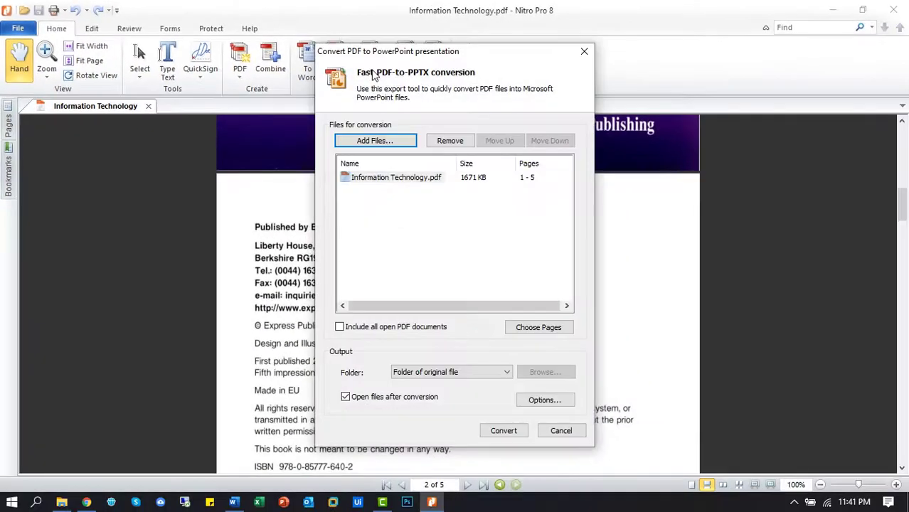
click(514, 433)
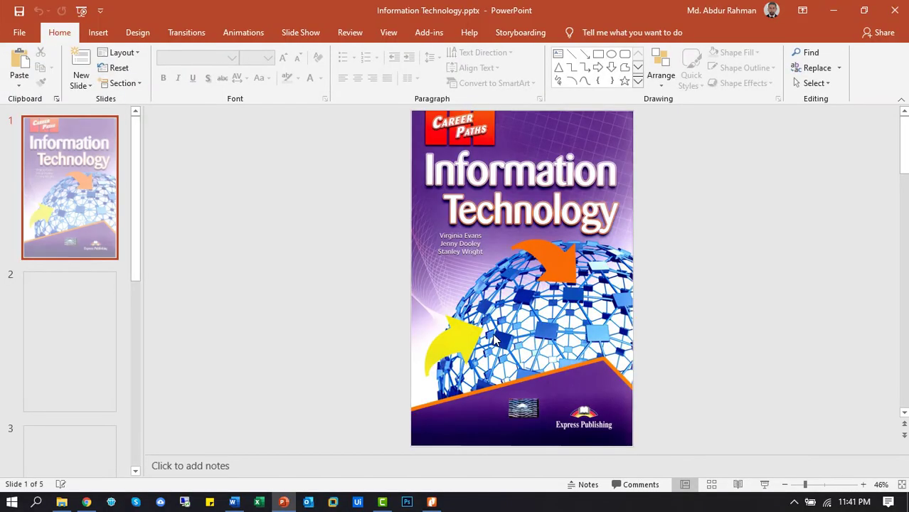
Inspect the cover image on slide 1 and the publisher details text box on slide 2
click(559, 206)
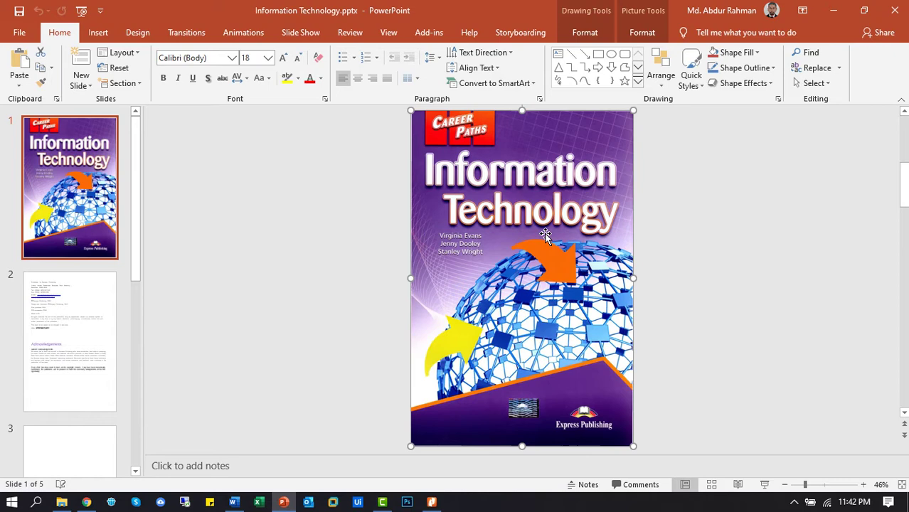
click(77, 311)
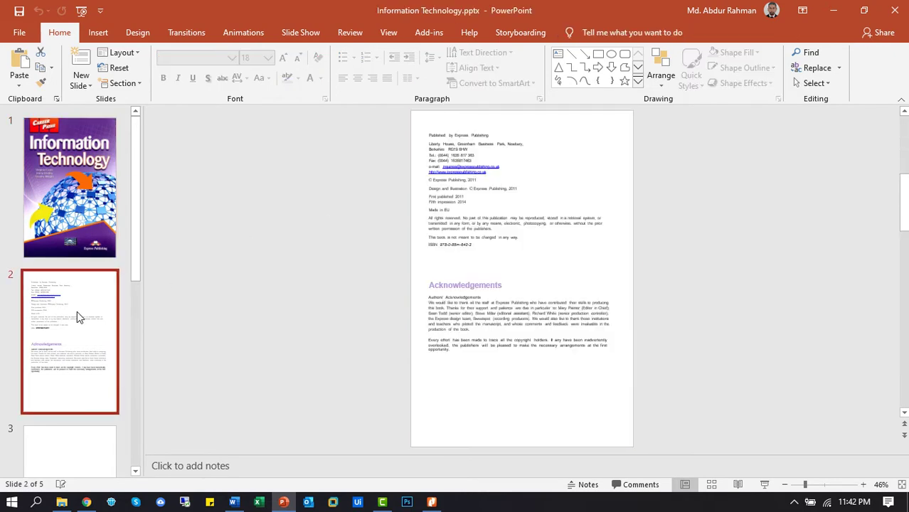
click(459, 191)
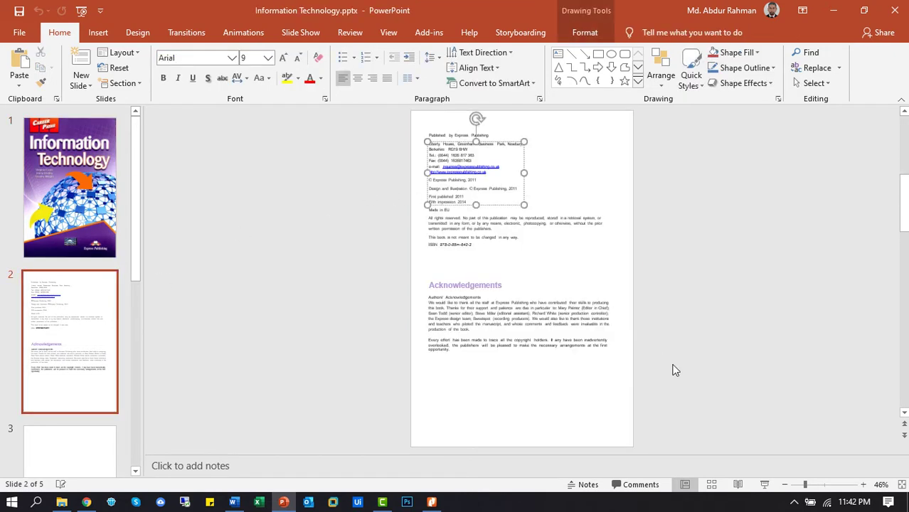
Enlarge slide 2 to 130% and replace the first part of the publisher's postcode with "hhjkk"
click(827, 488)
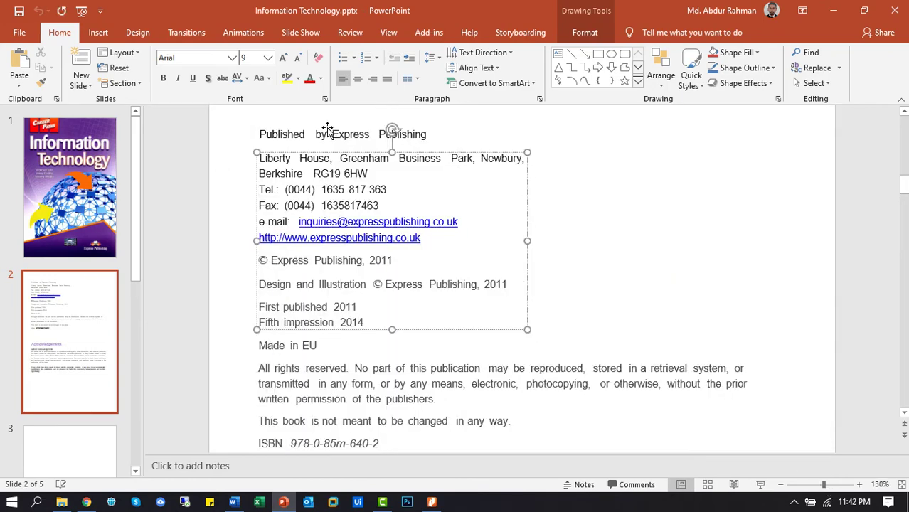
click(327, 130)
click(339, 171)
double_click(340, 171)
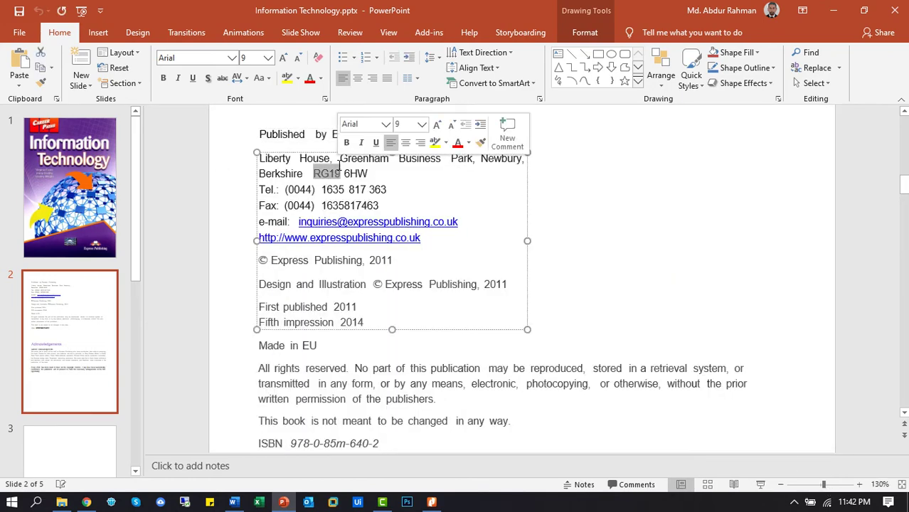
text(hhjkk)
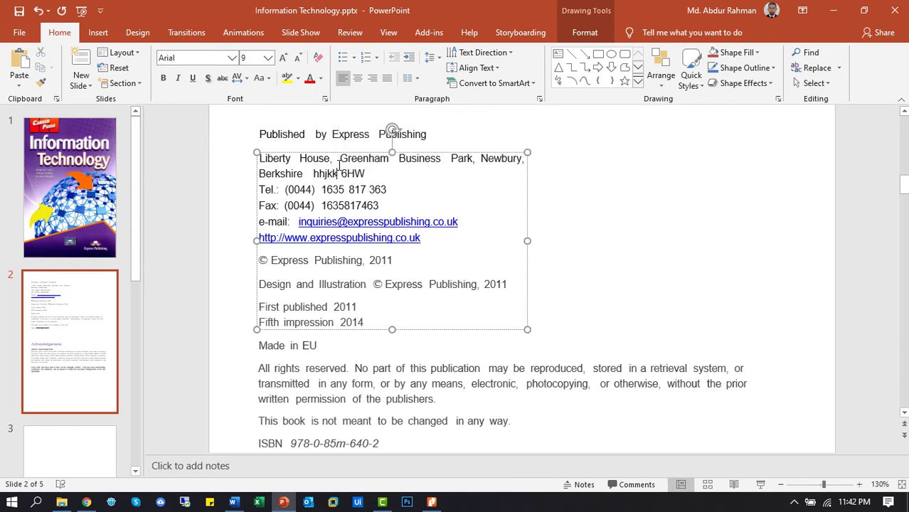
Look at slides 4 and 5 and check that the Unit 3 title on slide 5 is an editable text box
drag(136, 224, 133, 400)
click(65, 254)
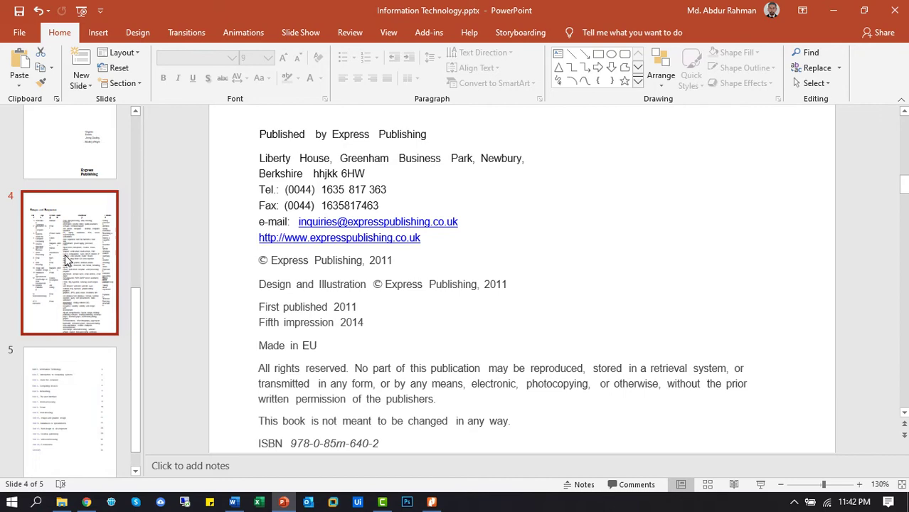
click(61, 384)
click(386, 286)
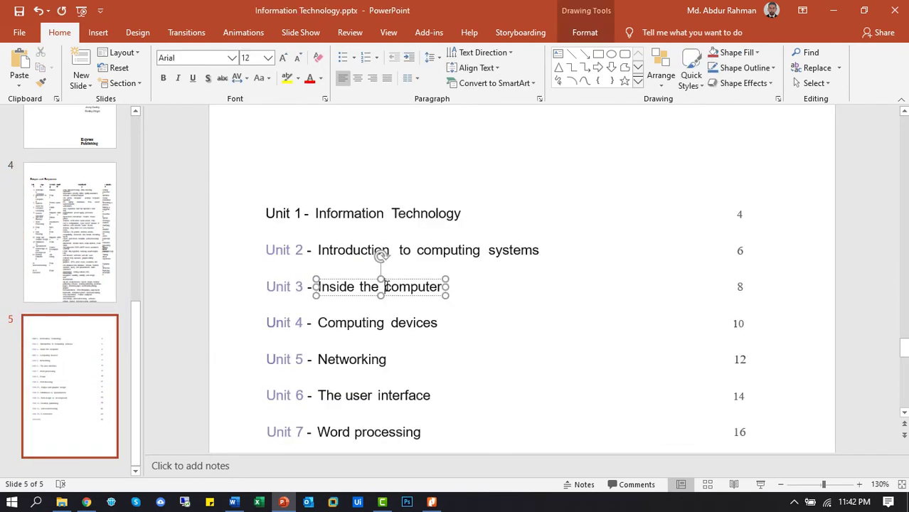
click(738, 236)
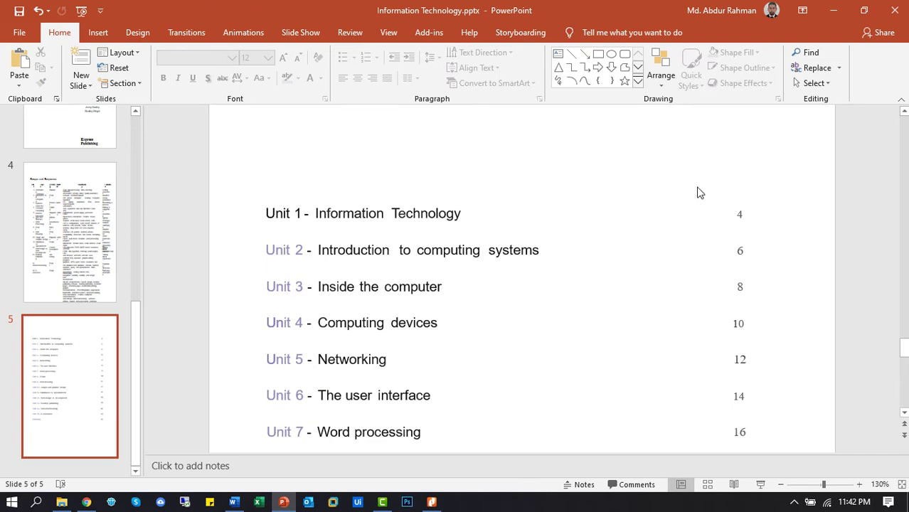
Switch to Nitro Pro and convert pages 1-5 of Information Technology.pdf to 300 DPI JPEG images in the folder of the original file
mouse_move(697, 187)
mouse_down()
mouse_move(379, 300)
mouse_move(485, 282)
mouse_move(451, 261)
mouse_up()
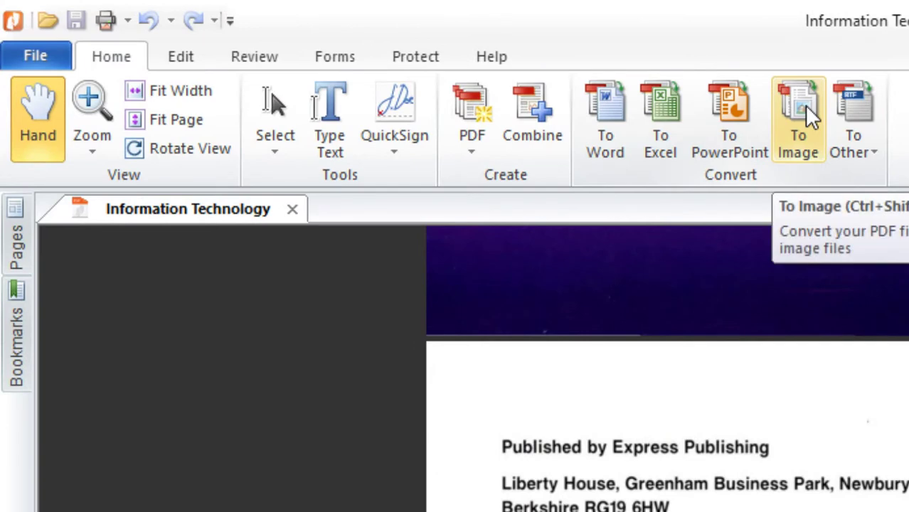
click(804, 106)
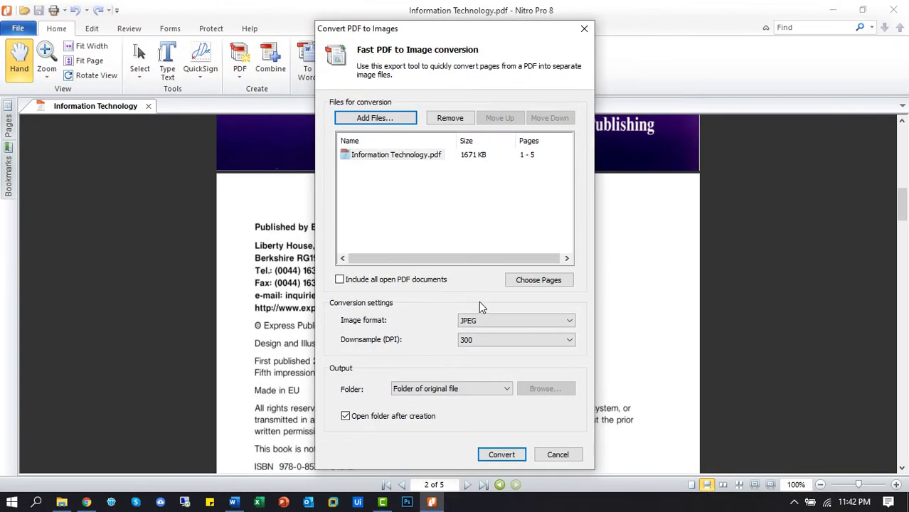
click(520, 321)
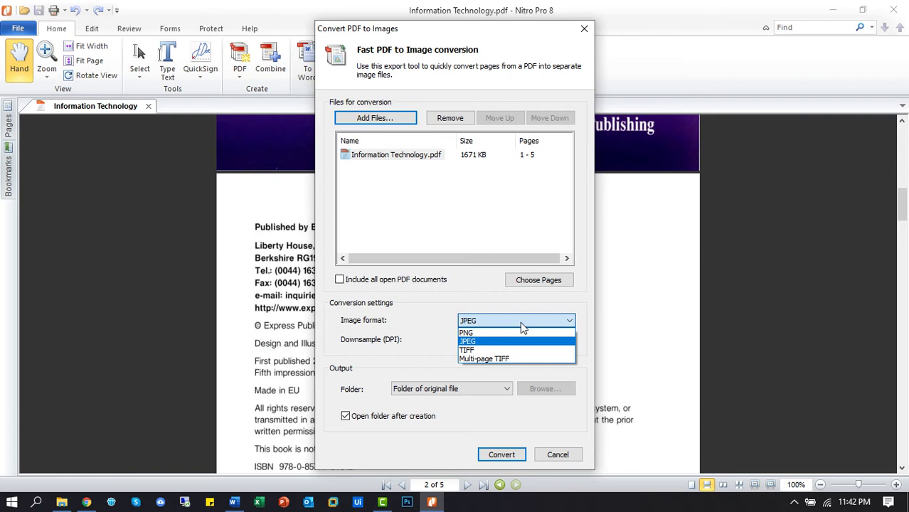
click(475, 341)
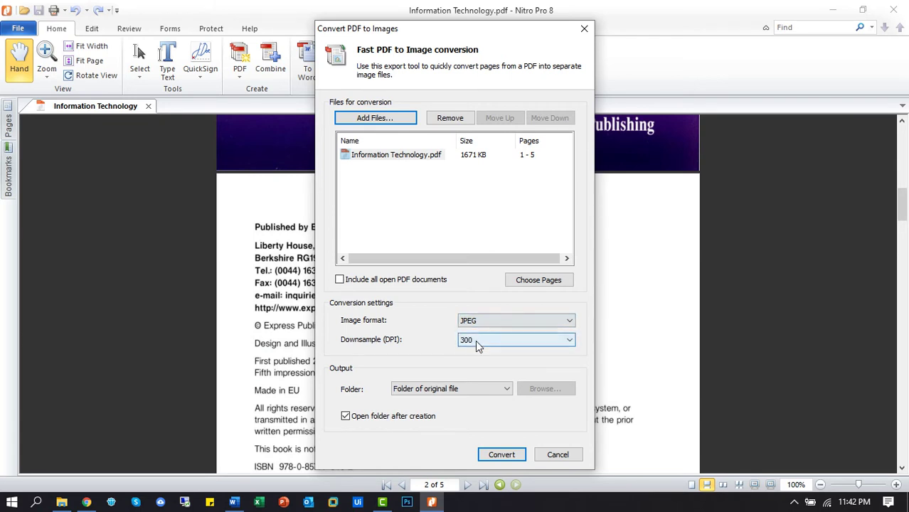
click(504, 456)
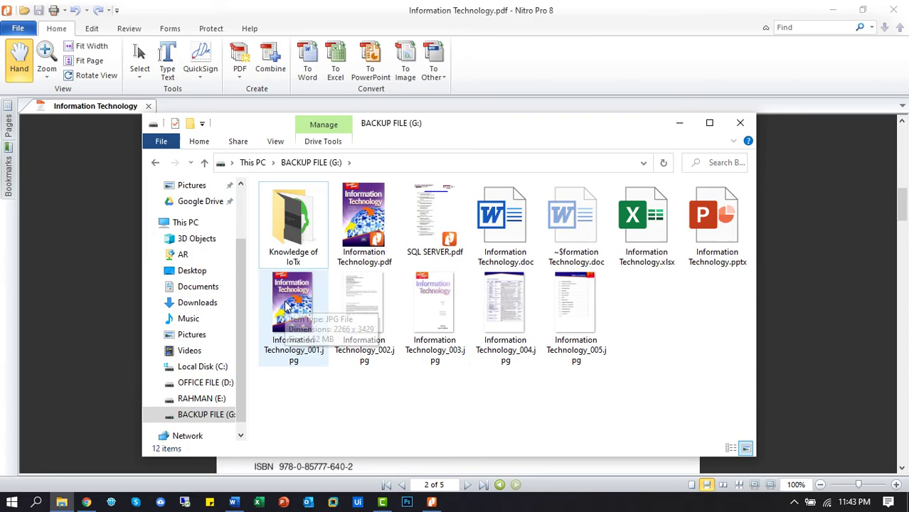
Open Information Technology_001.jpg, go on to Information Technology_002.jpg, enlarge it to examine its text, and close the viewer
click(285, 305)
double_click(286, 306)
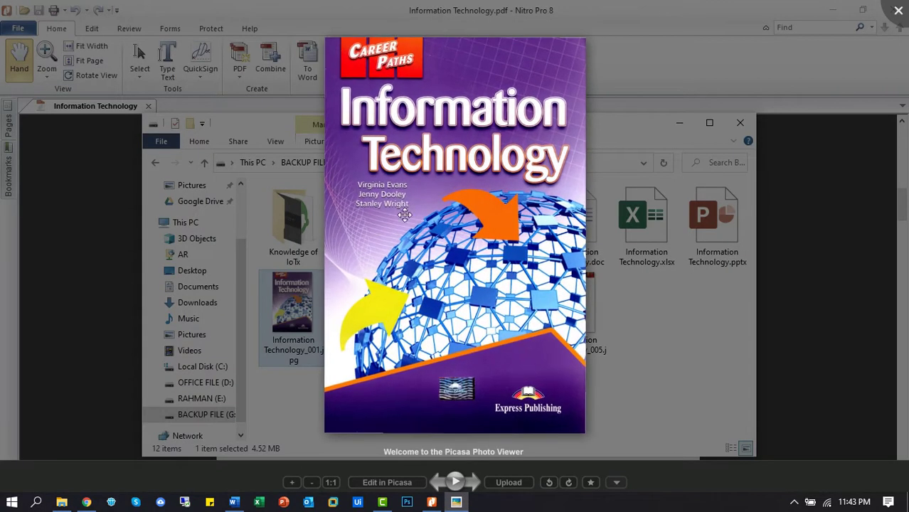
key(Right)
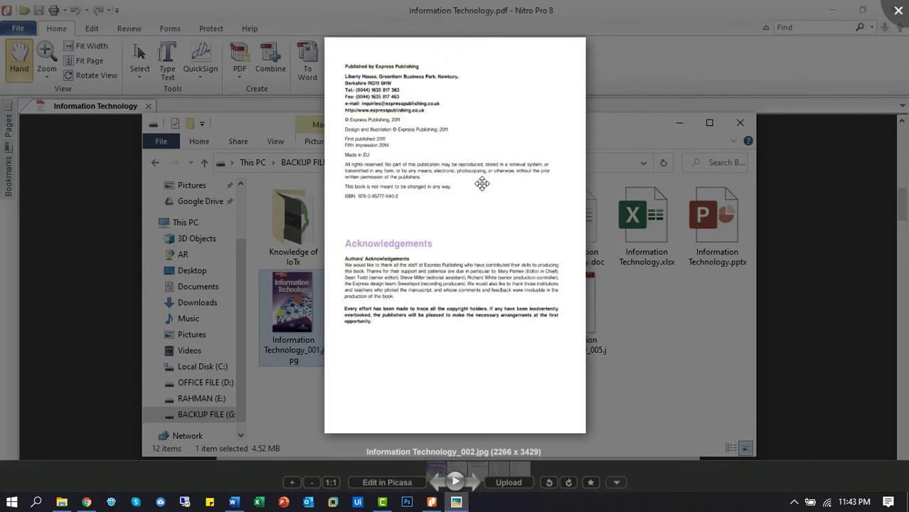
scroll(482, 183, up, 5)
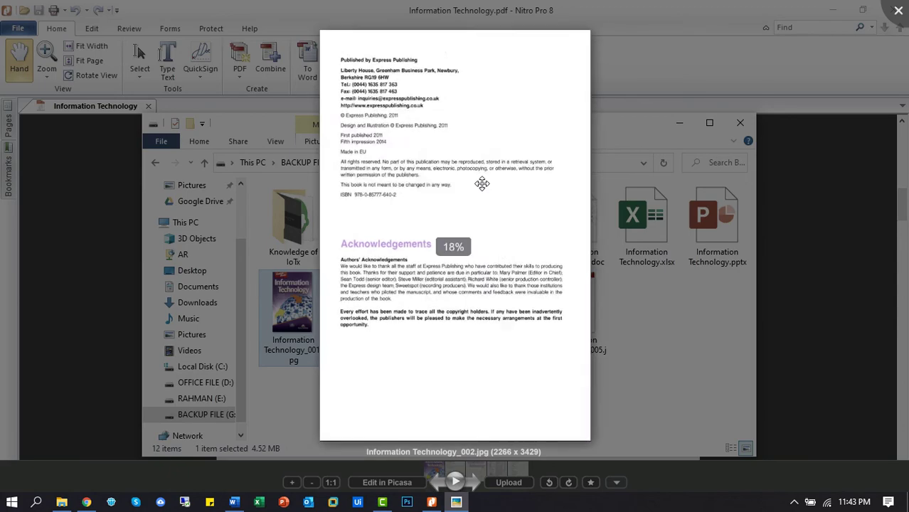
scroll(482, 183, up, 2)
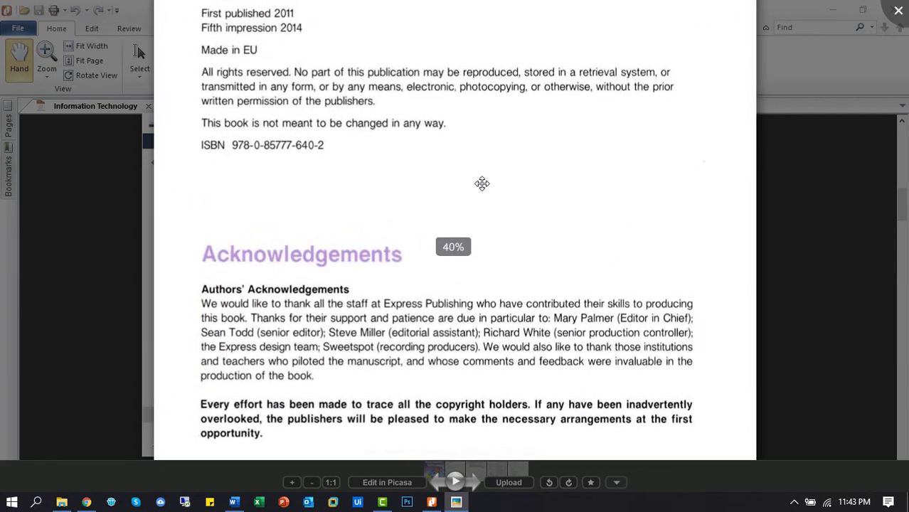
key(Escape)
scroll(482, 370, down, 3)
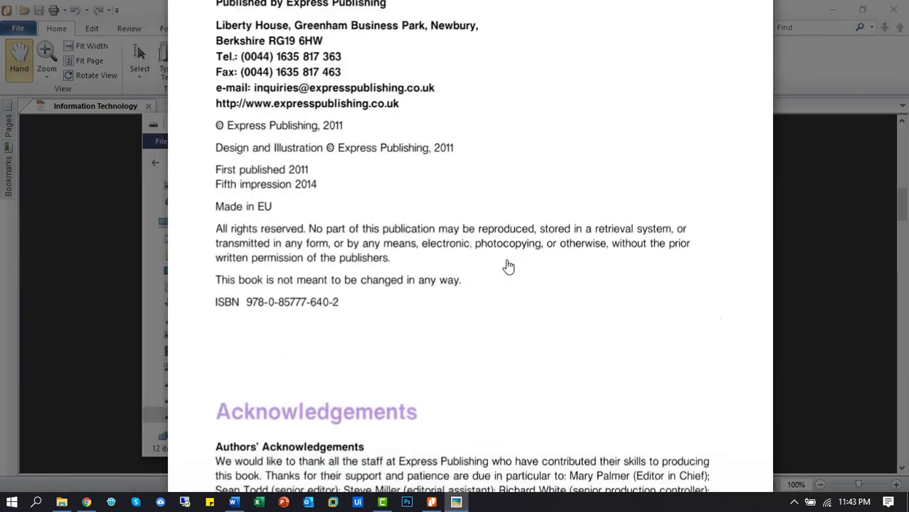
key(Escape)
Reopen the converted images from the second page, browse through to Information Technology_005.jpg, and close the viewer
double_click(367, 311)
key(Left)
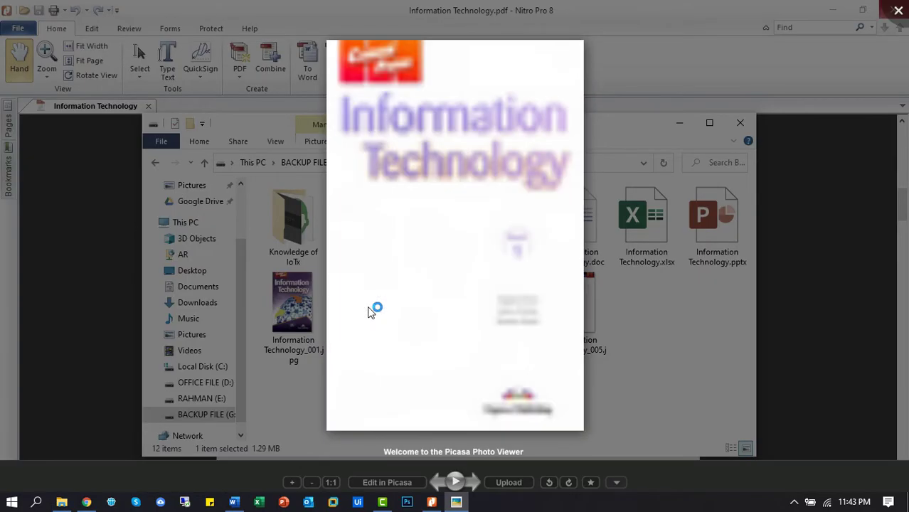
key(Right)
key(Right)
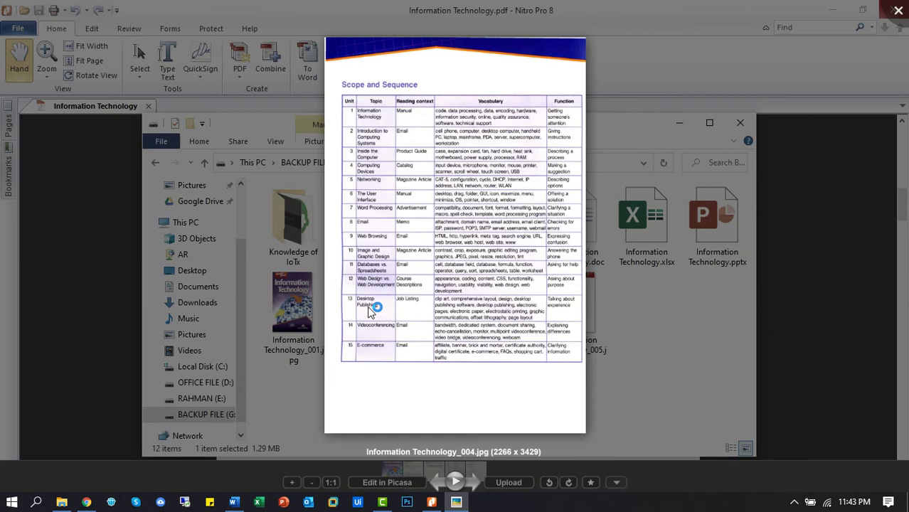
key(Right)
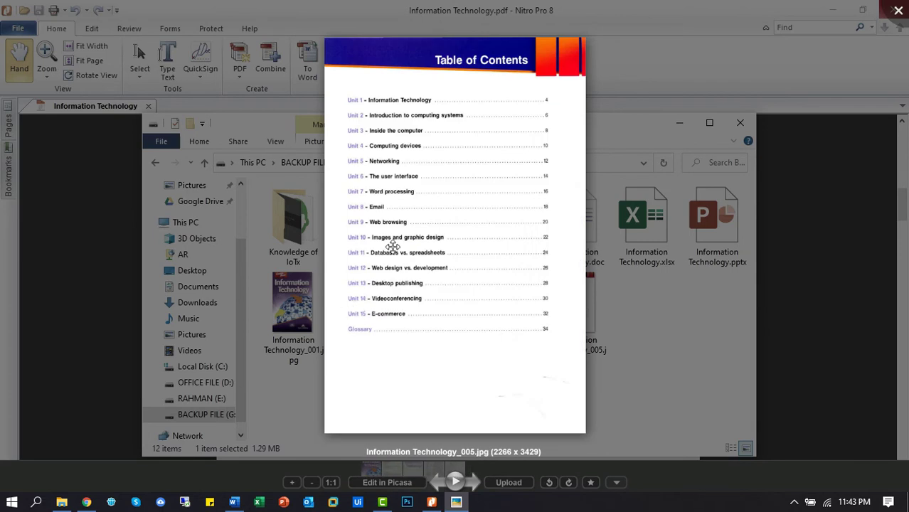
click(899, 14)
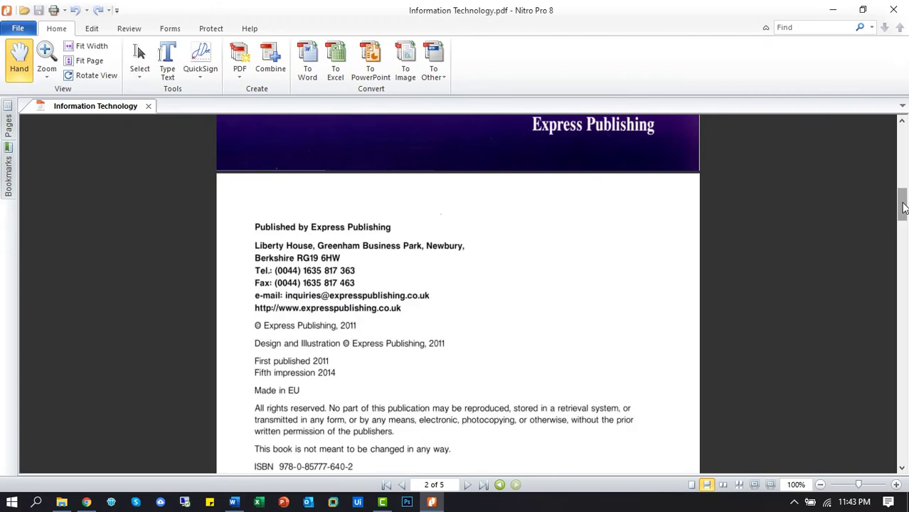
Return to the first page of the PDF and view the other available conversion formats without choosing one
drag(903, 207, 903, 128)
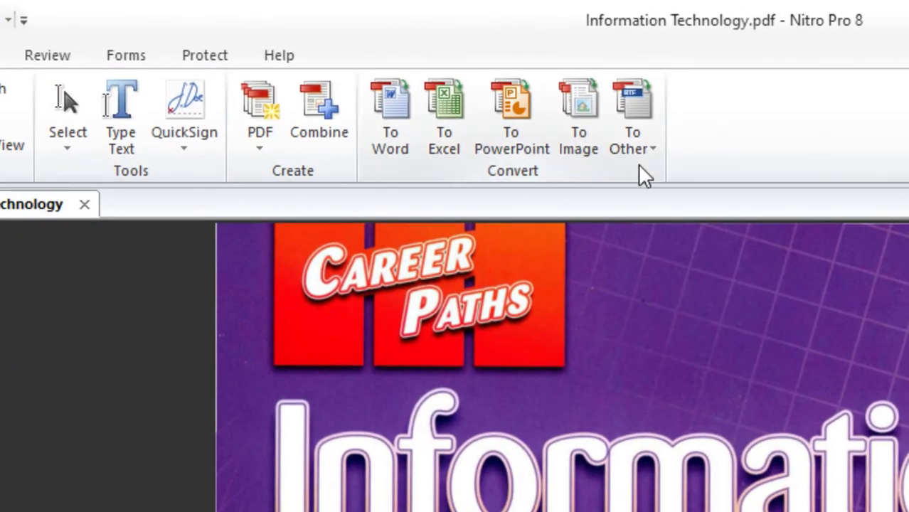
click(644, 148)
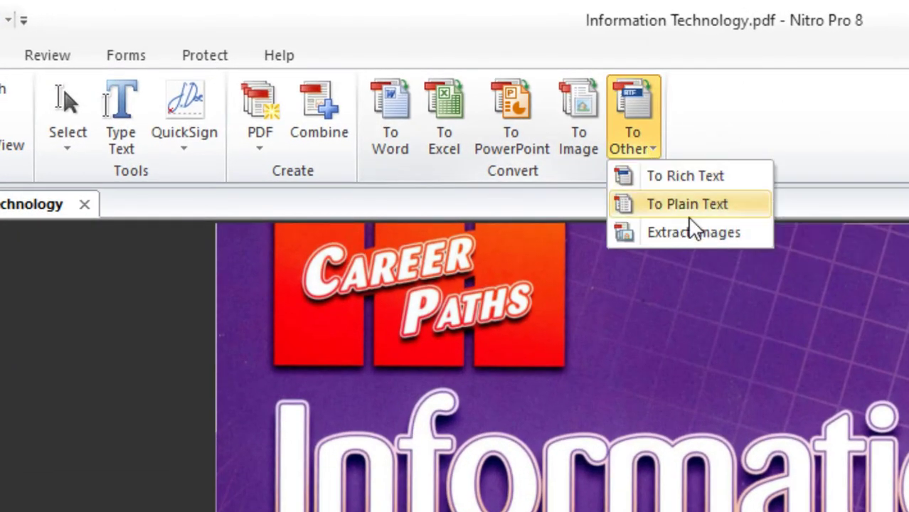
click(586, 389)
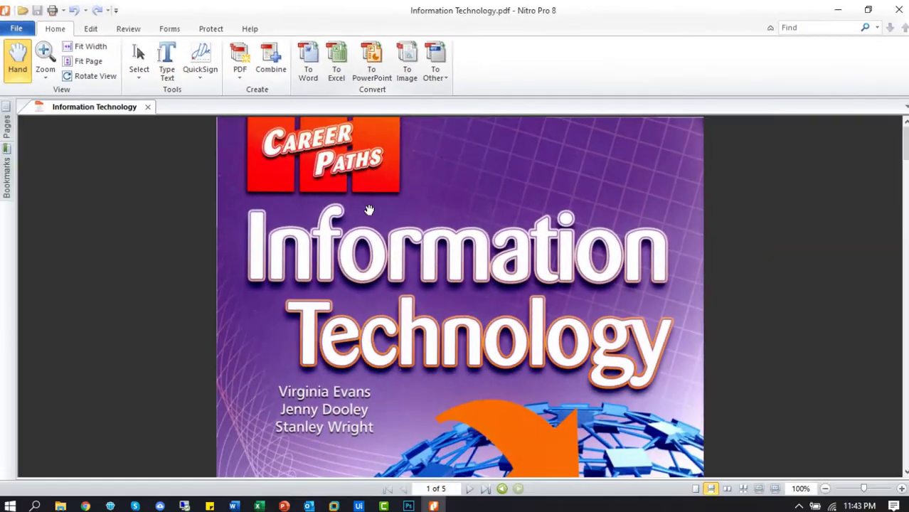